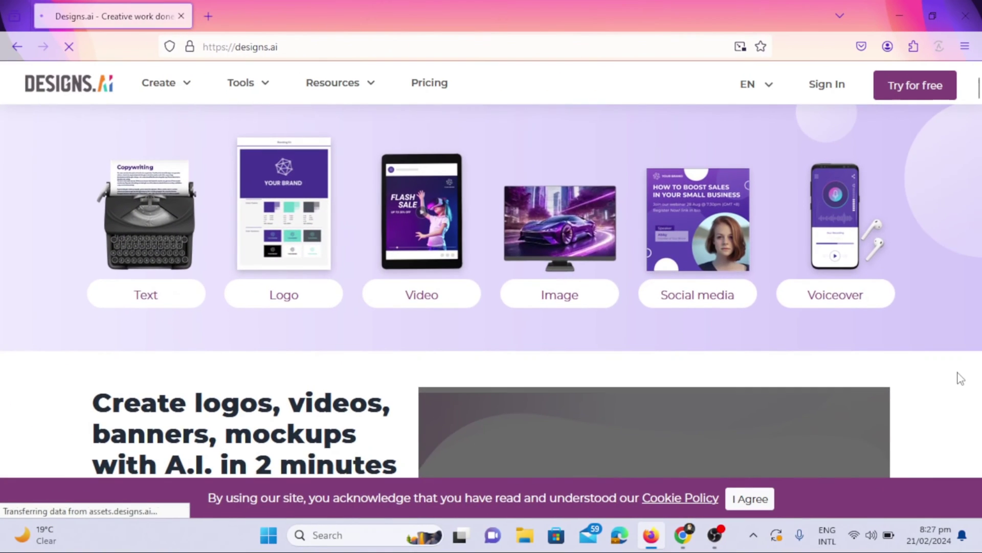
# Scroll the Designs.ai dashboard down to the ImageMaker card and launch the AI Image Generator
pyautogui.scroll(-2, 960, 377)
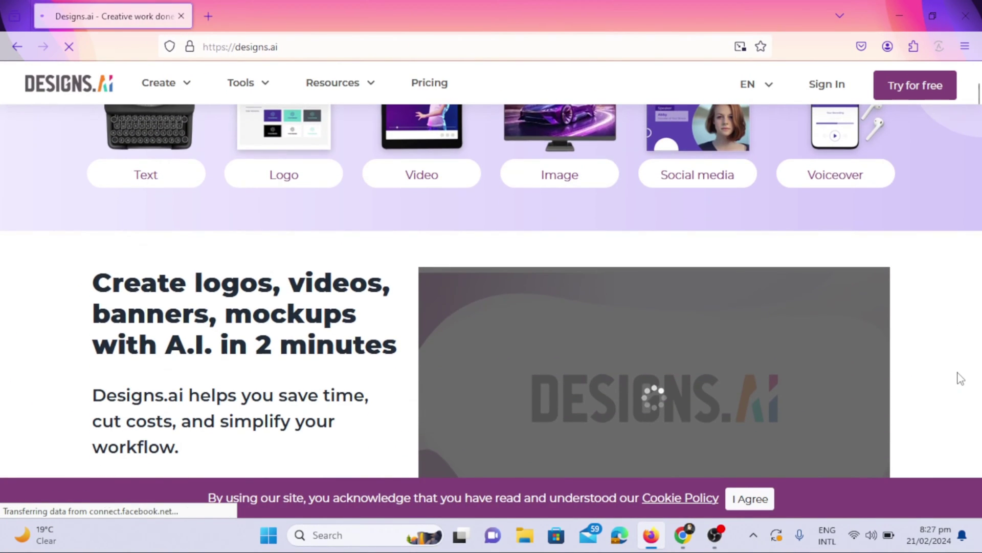
pyautogui.scroll(-6, 960, 378)
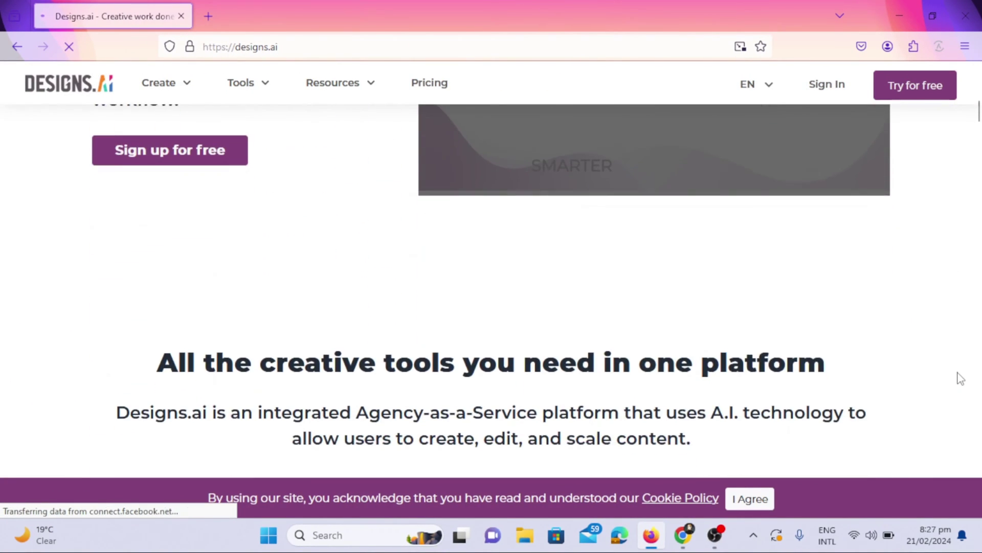
pyautogui.scroll(-4, 960, 377)
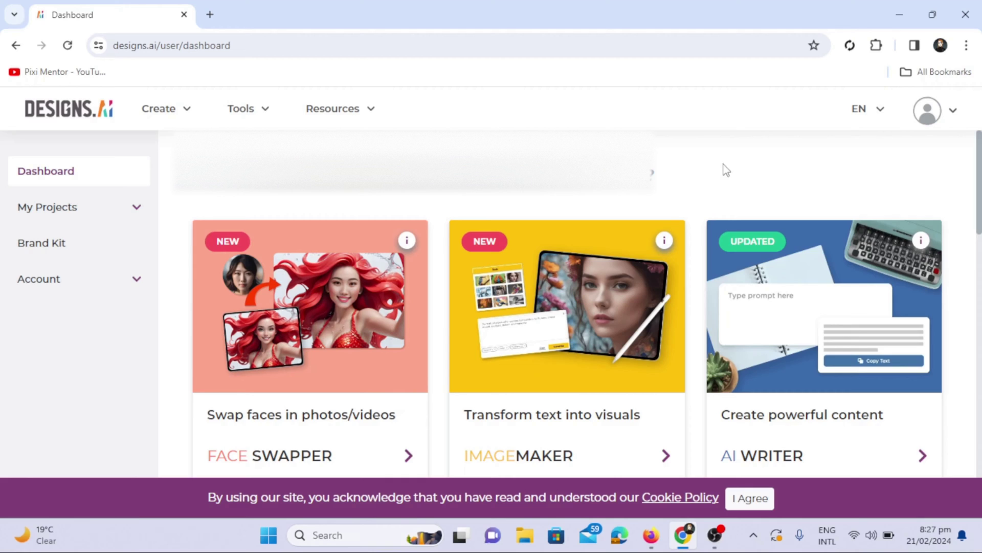
pyautogui.scroll(-1, 731, 373)
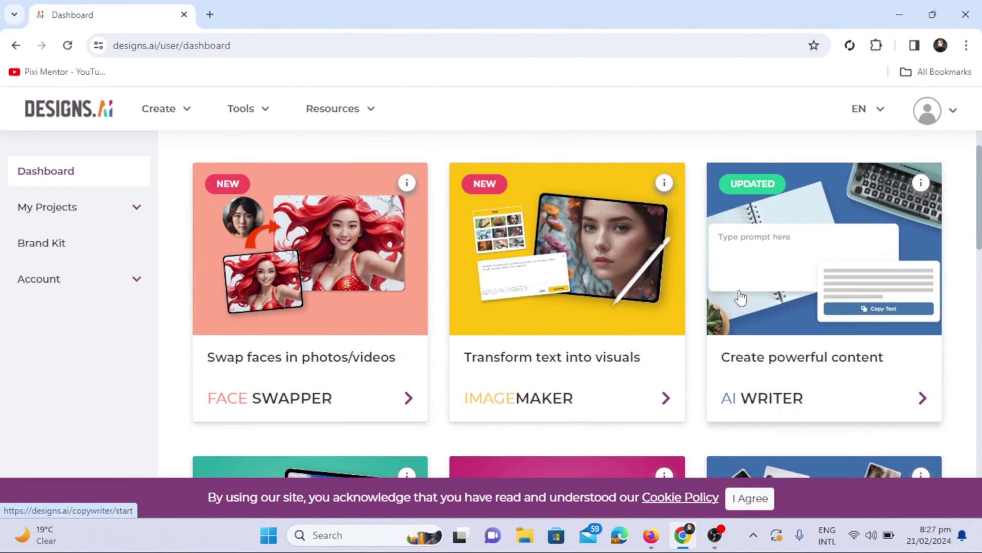
pyautogui.scroll(-5, 741, 297)
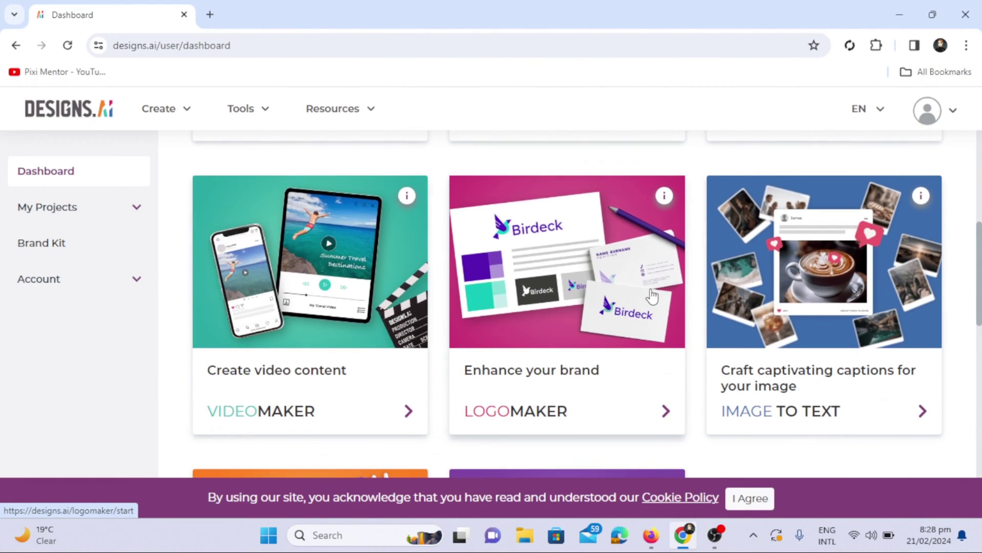
pyautogui.scroll(-2, 652, 295)
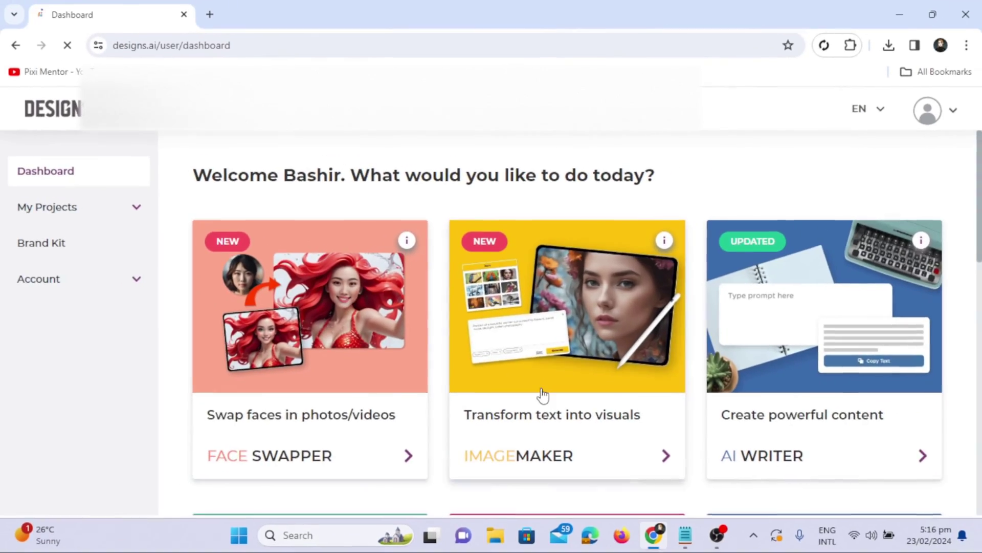
pyautogui.scroll(-1, 543, 395)
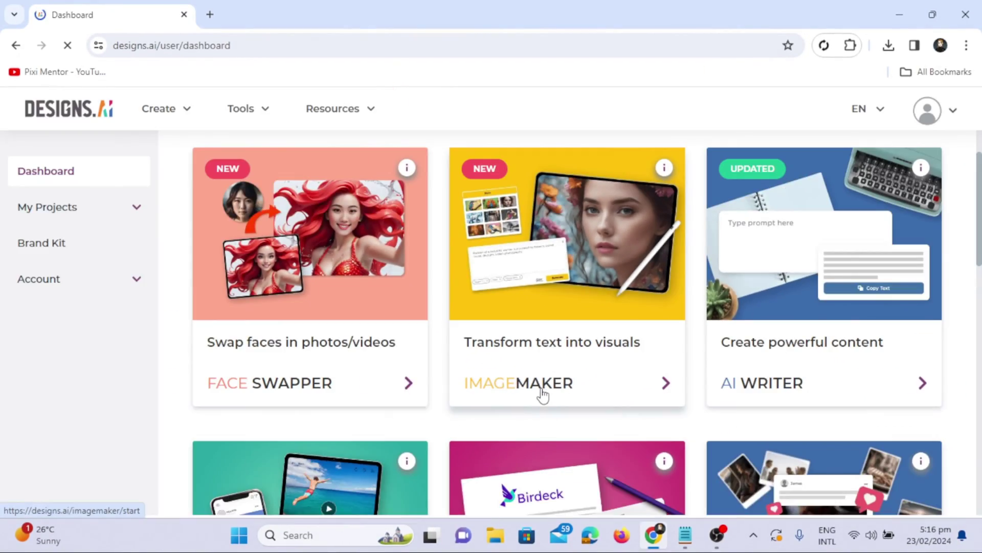
pyautogui.click(649, 333)
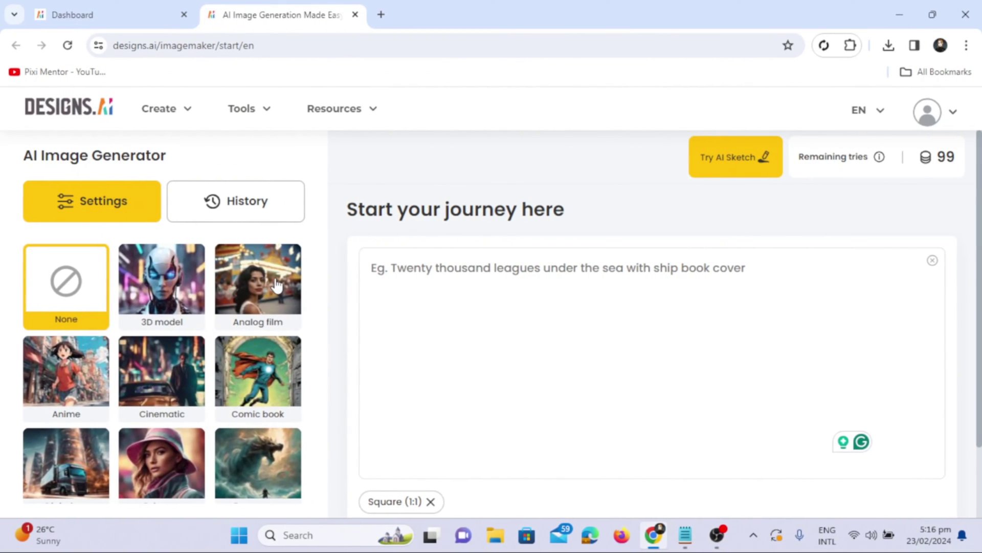
# Browse the Style thumbnails and expand Ratio to show 1:1, 2:3, 3:2 and 16:9
pyautogui.scroll(-1, 262, 326)
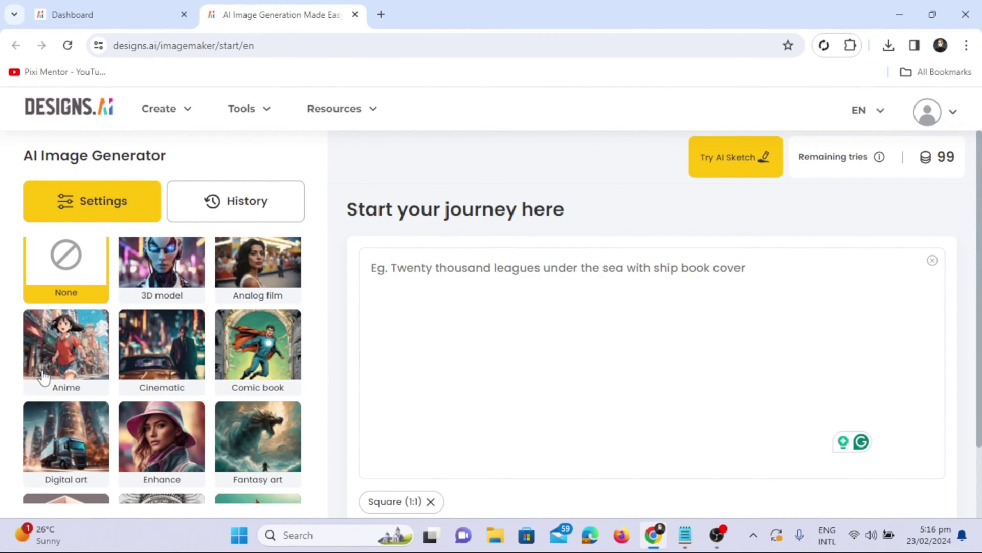
pyautogui.scroll(-2, 257, 397)
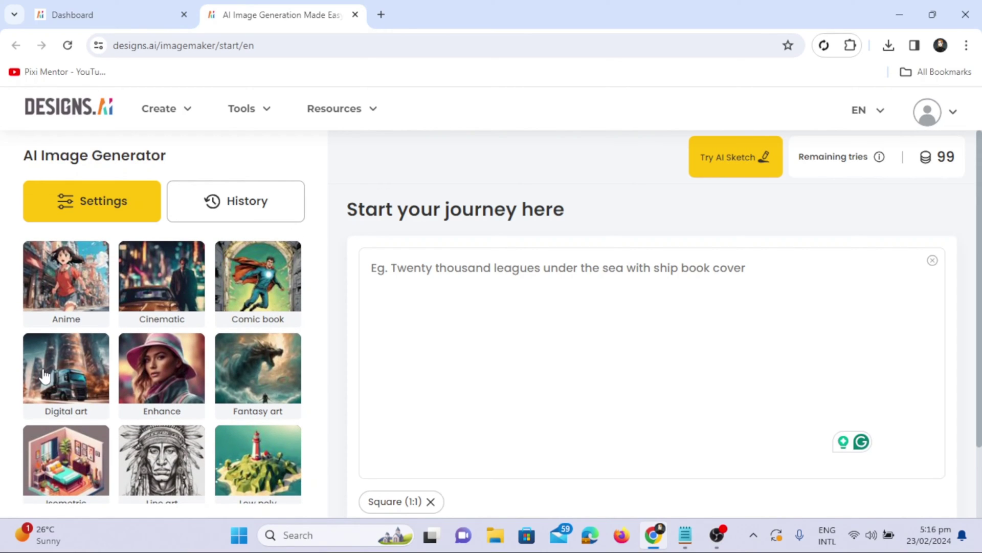
pyautogui.scroll(-4, 251, 369)
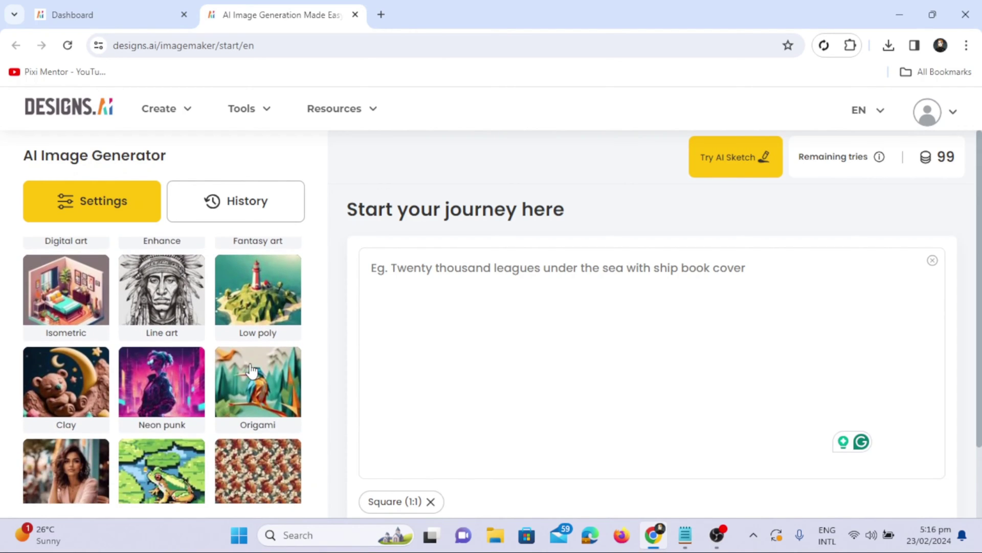
pyautogui.scroll(-4, 296, 394)
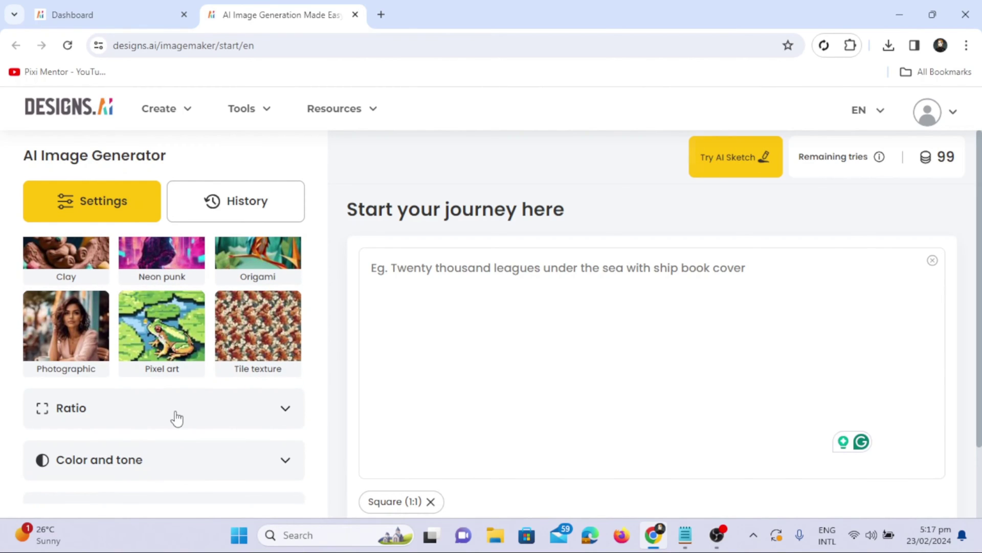
pyautogui.click(177, 419)
pyautogui.scroll(-4, 177, 418)
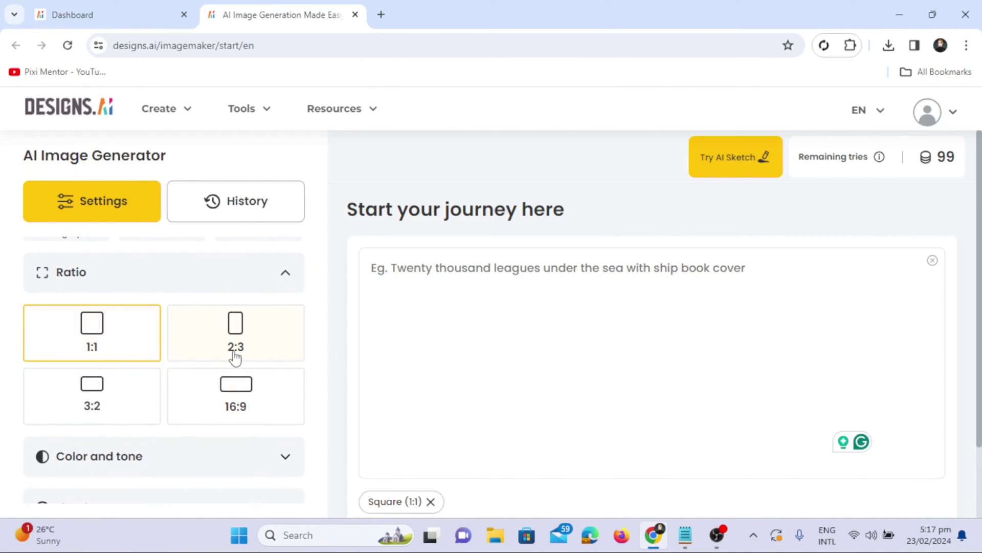
pyautogui.scroll(-1, 220, 417)
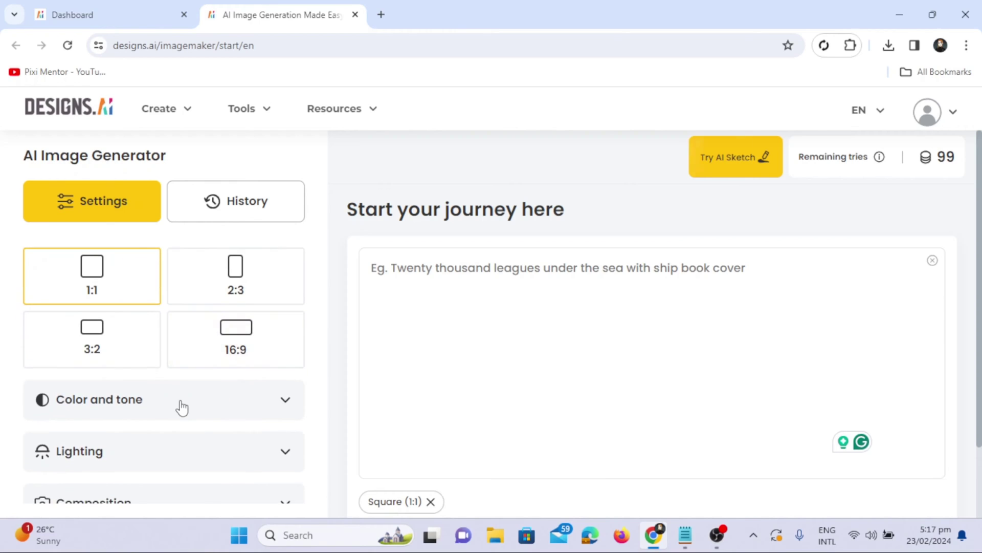
# Expand and browse the Color and tone, Lighting and Composition groups, leaving each at None
pyautogui.click(182, 406)
pyautogui.scroll(-3, 249, 464)
pyautogui.scroll(-1, 249, 464)
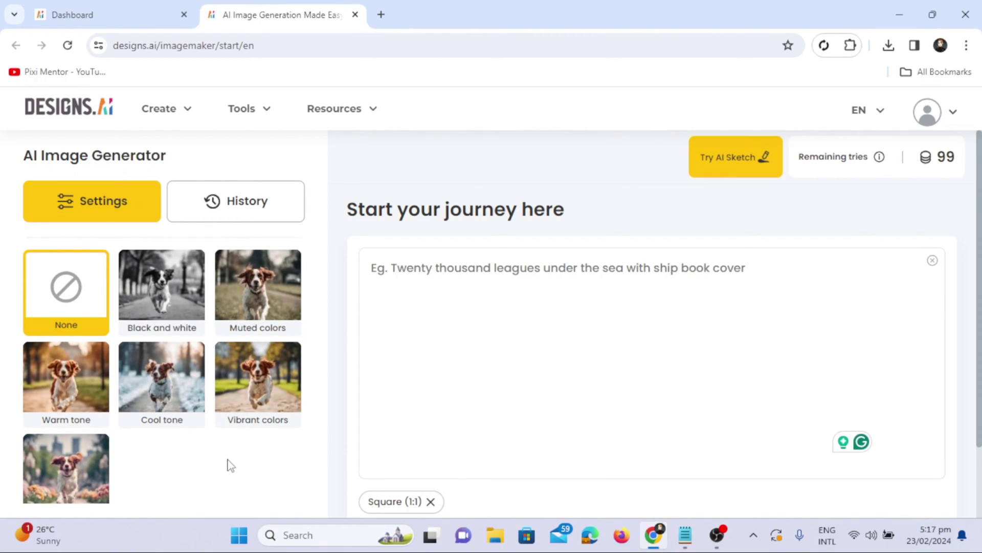
pyautogui.scroll(-3, 229, 463)
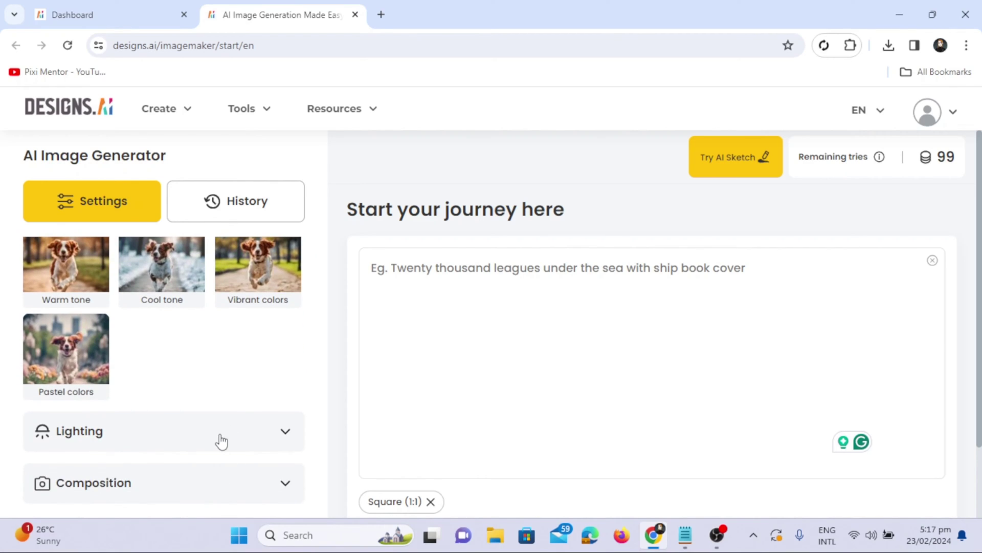
pyautogui.click(221, 441)
pyautogui.scroll(-4, 220, 433)
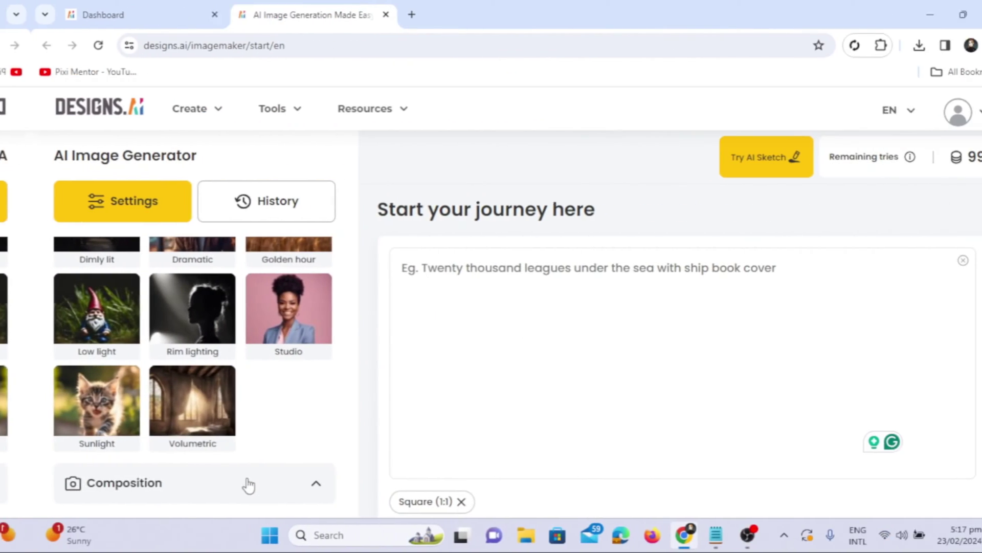
pyautogui.scroll(-2, 271, 489)
pyautogui.scroll(-3, 279, 492)
pyautogui.scroll(1, 237, 379)
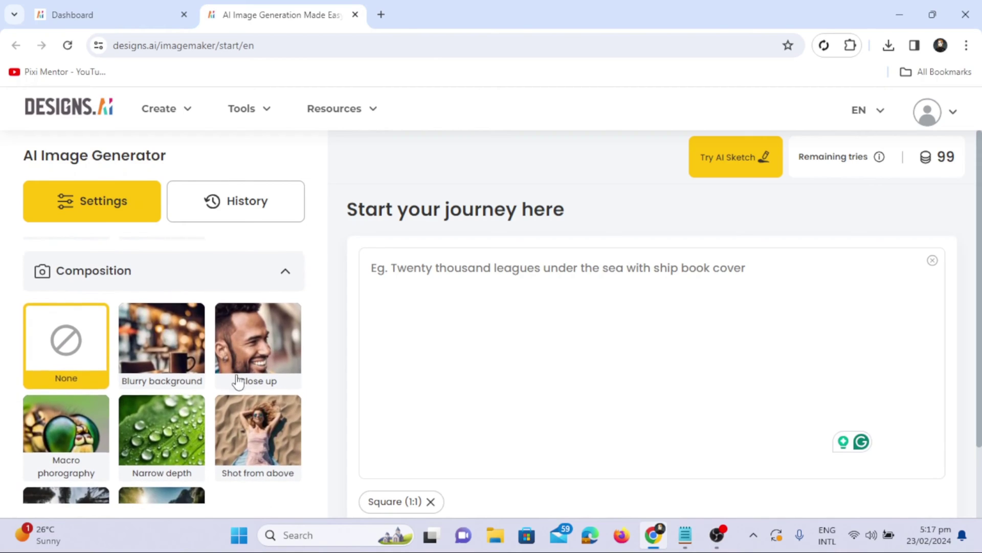
pyautogui.scroll(-1, 178, 396)
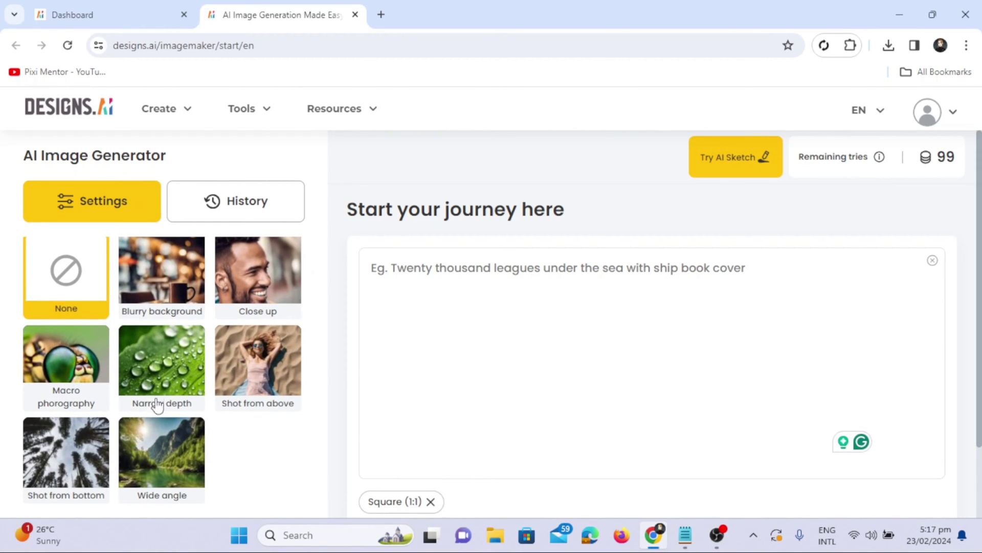
pyautogui.scroll(10, 241, 450)
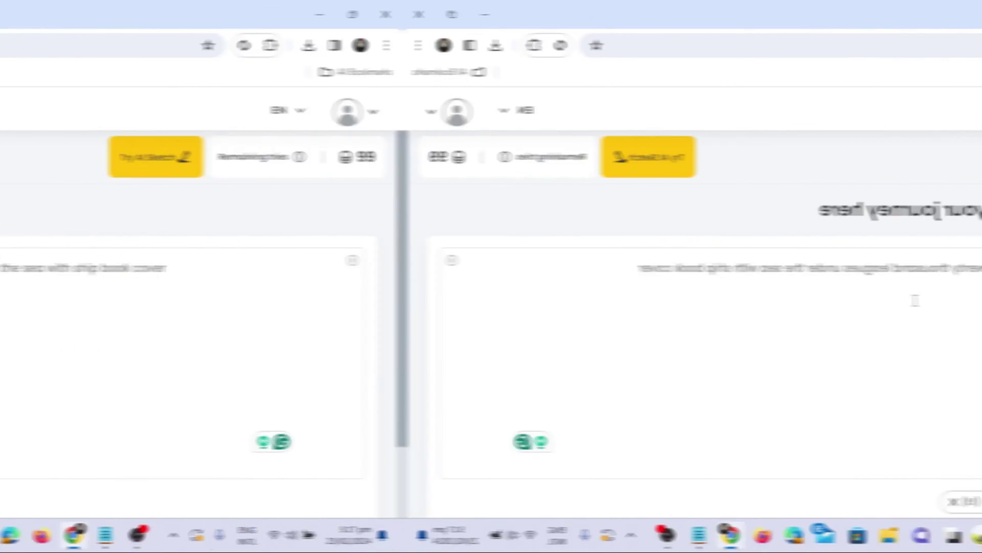
# Enter the prompt 'a beautiful cat wearing hat and glasses'
pyautogui.write('a beautiful cat w')
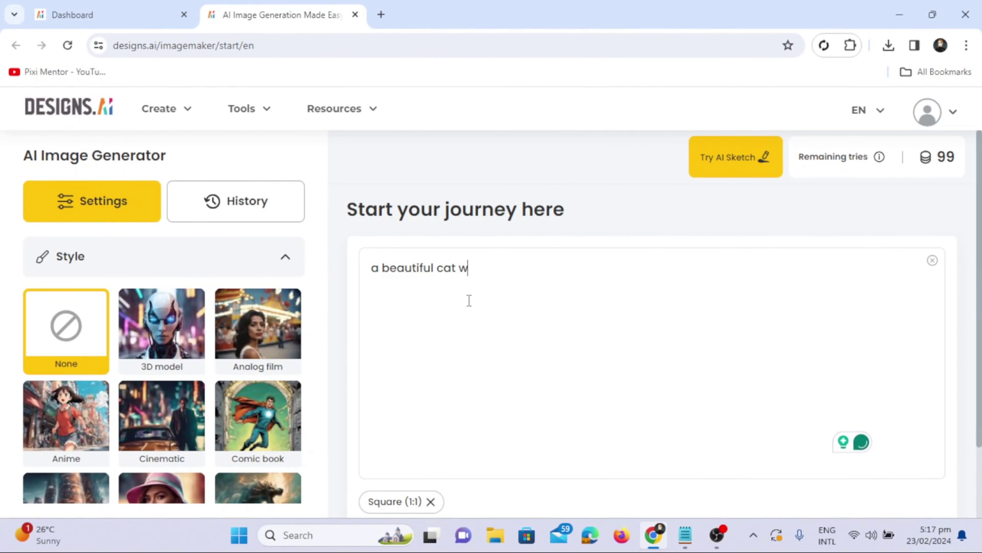
pyautogui.write('earing hat and glasses')
pyautogui.scroll(-2, 468, 300)
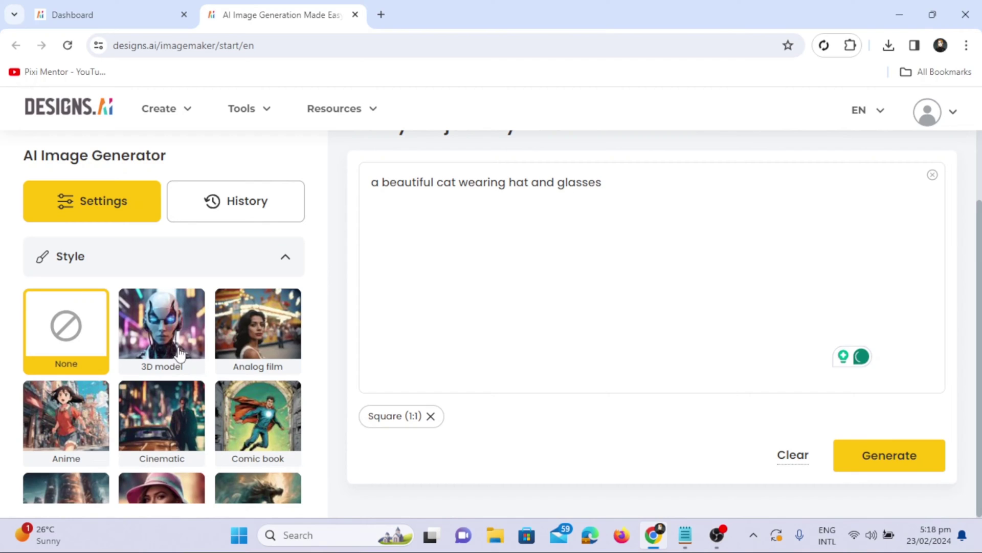
pyautogui.scroll(-10, 200, 327)
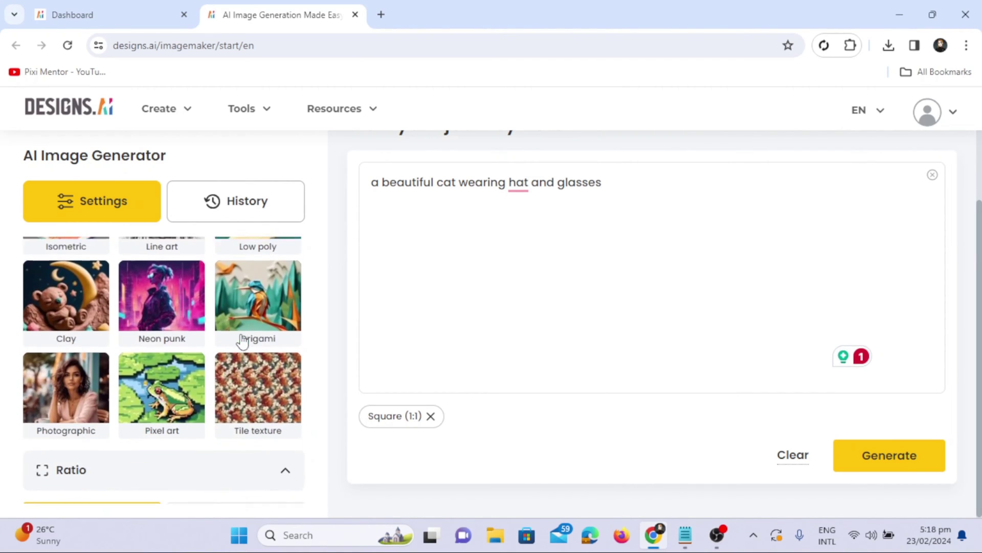
# Choose the Photographic style, Warm tone colour and Sunlight lighting presets
pyautogui.click(79, 391)
pyautogui.scroll(-2, 283, 440)
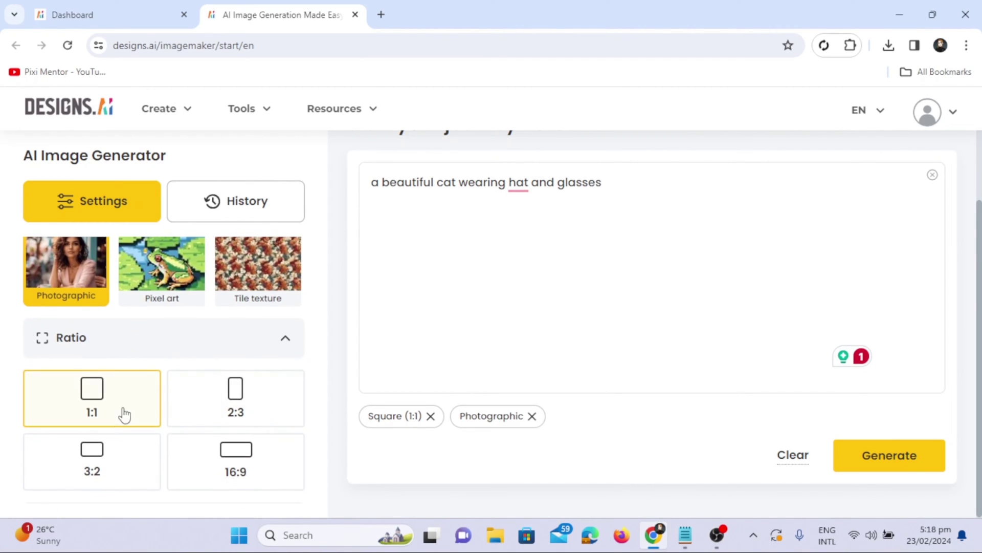
pyautogui.scroll(-7, 112, 414)
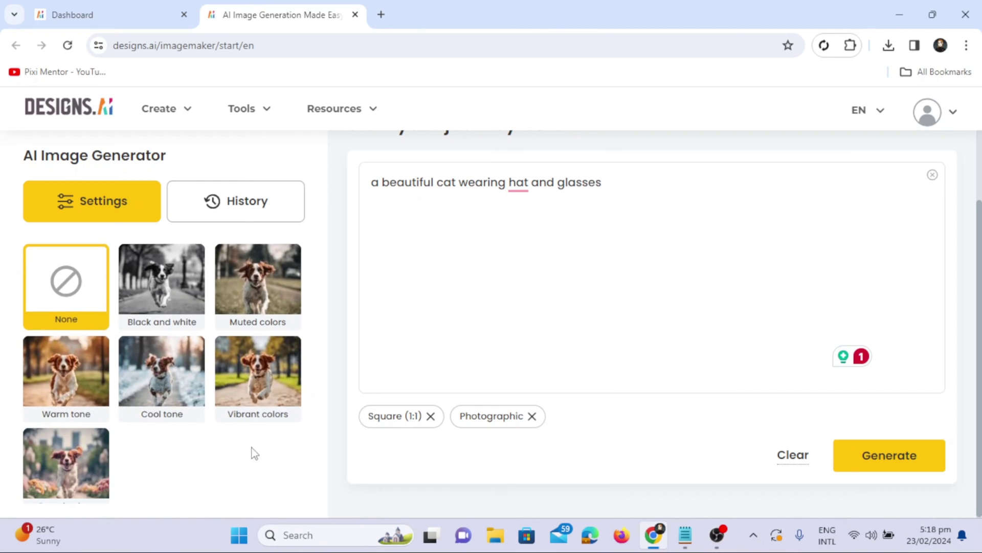
pyautogui.click(66, 353)
pyautogui.scroll(-7, 278, 455)
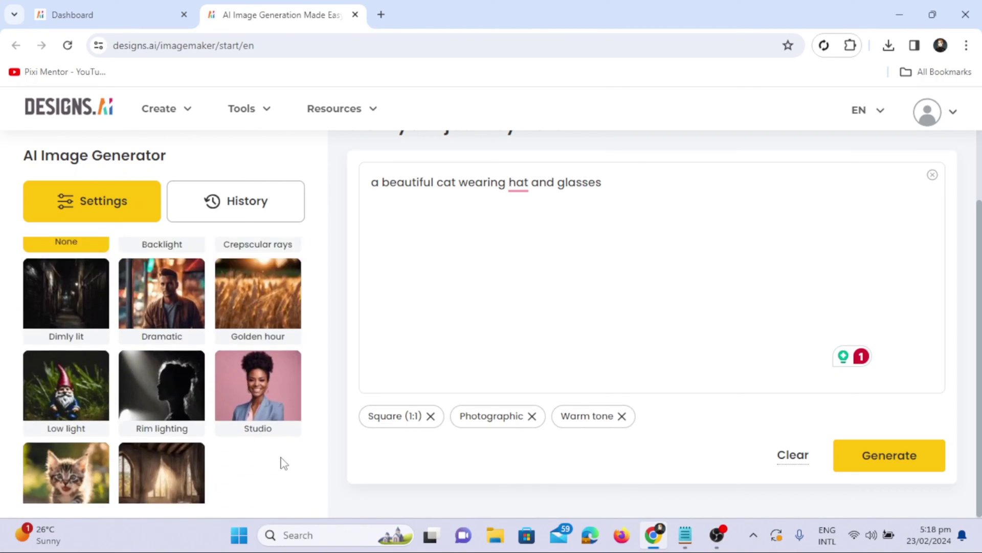
pyautogui.click(66, 468)
pyautogui.scroll(-5, 221, 412)
# Generate the cat image after accepting the terms, then download it as a 1024 × 1024 JPG
pyautogui.click(256, 286)
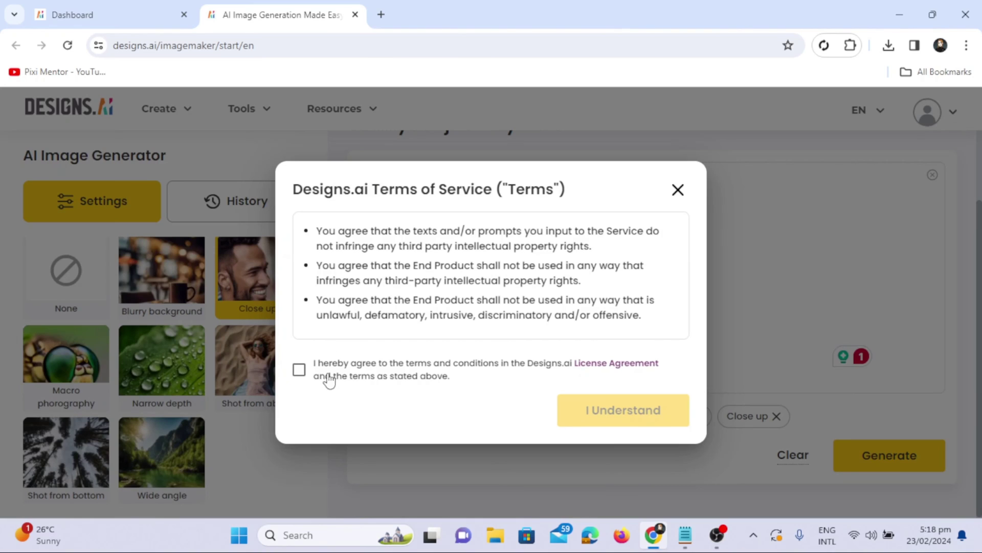
pyautogui.click(300, 370)
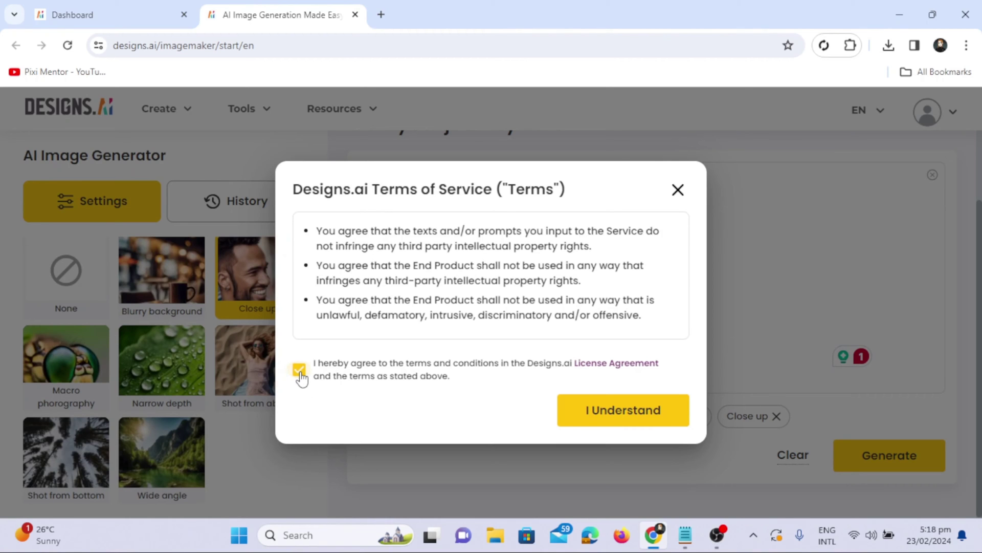
pyautogui.click(605, 409)
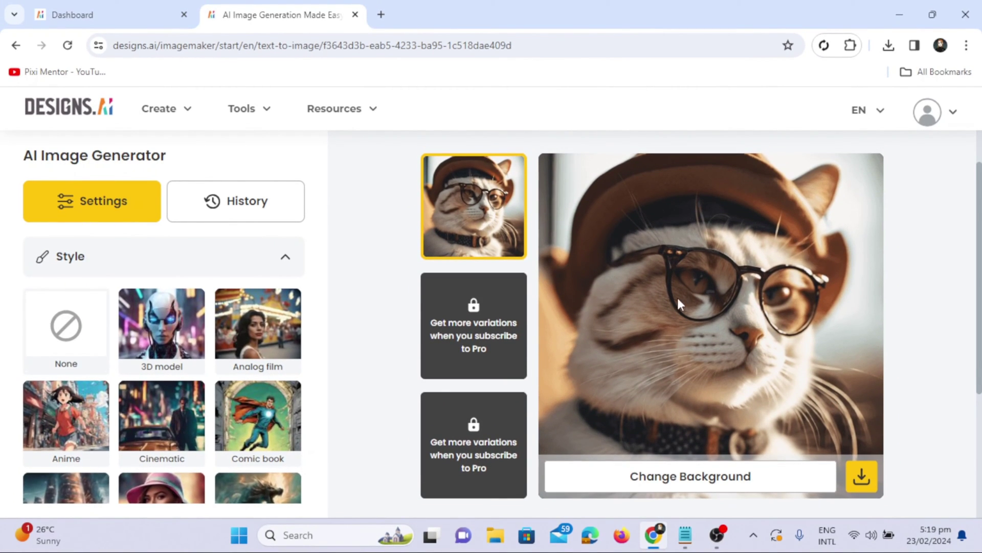
pyautogui.scroll(-1, 672, 321)
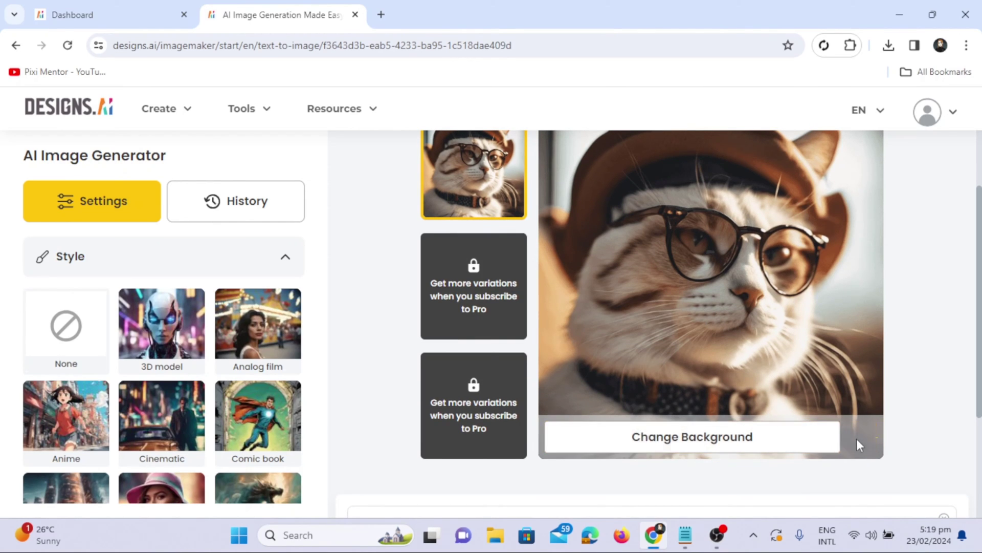
pyautogui.click(855, 438)
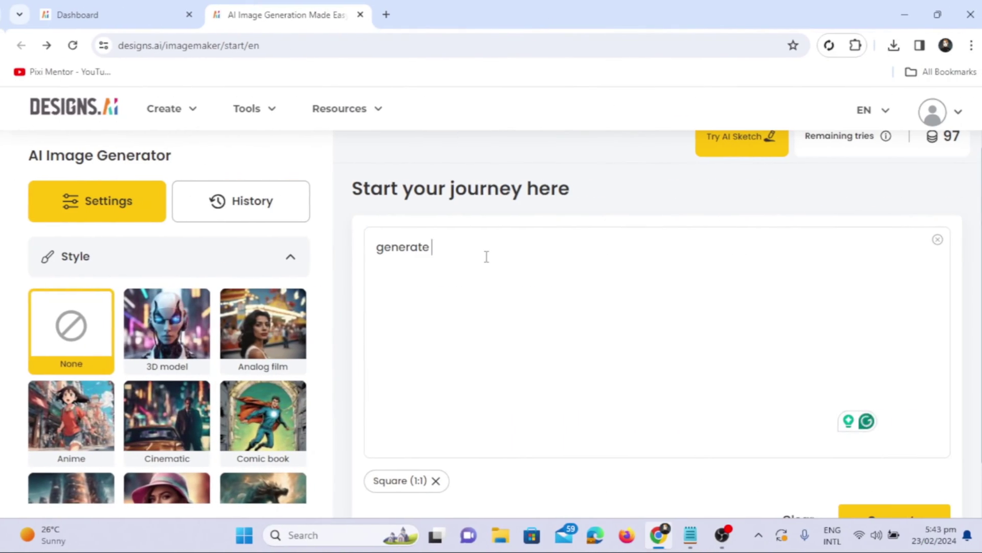
# Enter the prompt 'a serene beach scene at sunrise with gentle waves a sandy shore'
pyautogui.write('ate a serene beach scene at sunrise with gentle wave')
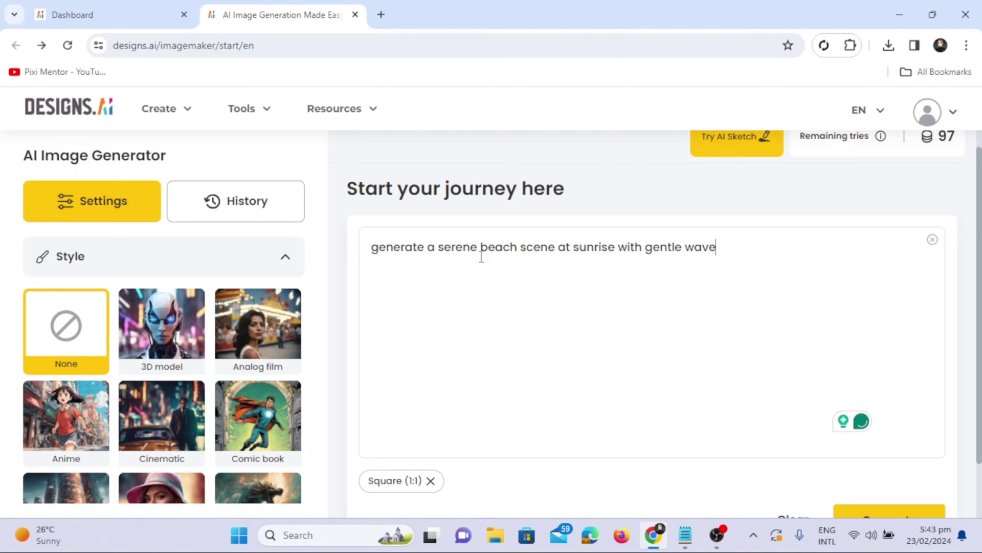
pyautogui.write('s a sandy shore')
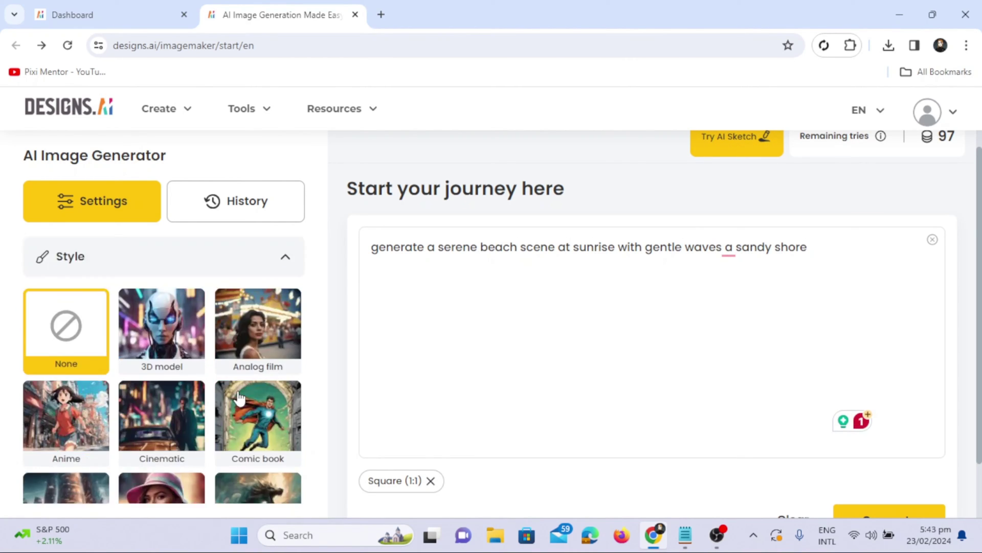
pyautogui.scroll(-6, 154, 409)
pyautogui.scroll(6, 153, 409)
pyautogui.scroll(-2, 103, 409)
# Apply Digital art style, Vibrant colors, Golden hour lighting and Wide angle composition
pyautogui.click(68, 409)
pyautogui.scroll(-5, 246, 432)
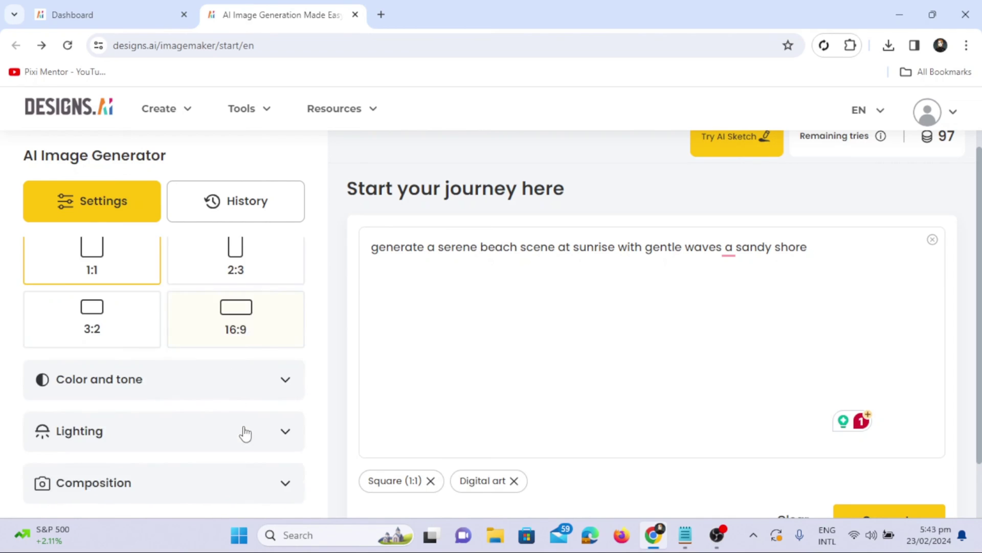
pyautogui.click(245, 377)
pyautogui.click(281, 348)
pyautogui.click(255, 476)
pyautogui.scroll(-7, 268, 440)
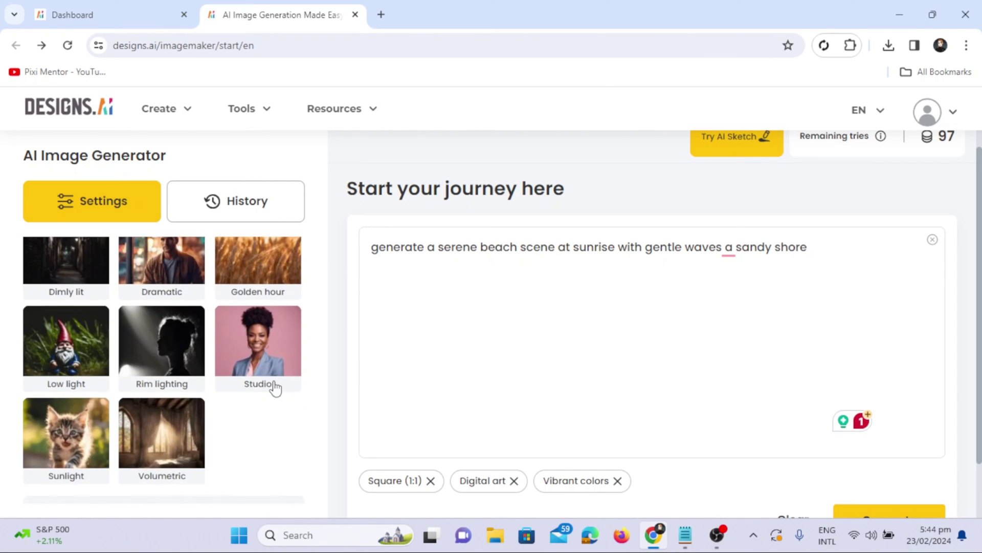
pyautogui.click(258, 255)
pyautogui.click(265, 488)
pyautogui.click(161, 461)
pyautogui.scroll(-1, 856, 455)
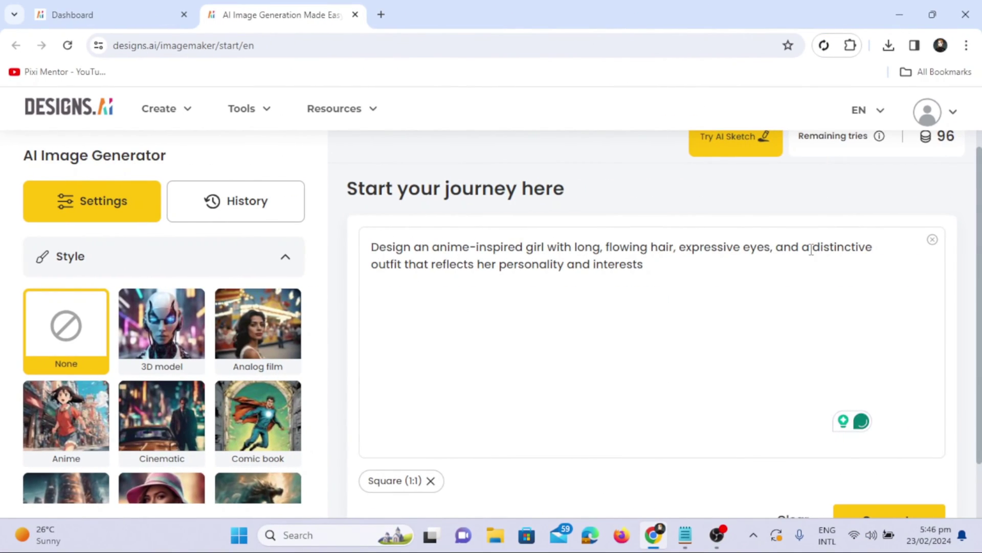
# Select the Anime style, Vibrant colors and Sunlight lighting presets
pyautogui.scroll(-1, 621, 366)
pyautogui.click(51, 374)
pyautogui.scroll(-5, 248, 428)
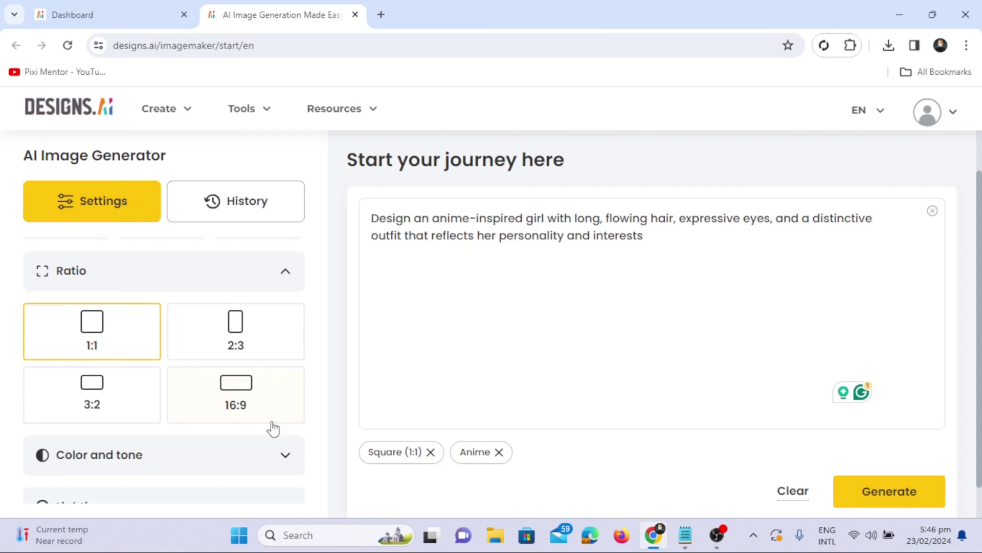
pyautogui.scroll(-1, 273, 428)
pyautogui.click(230, 409)
pyautogui.scroll(-3, 230, 413)
pyautogui.click(259, 276)
pyautogui.scroll(-3, 214, 435)
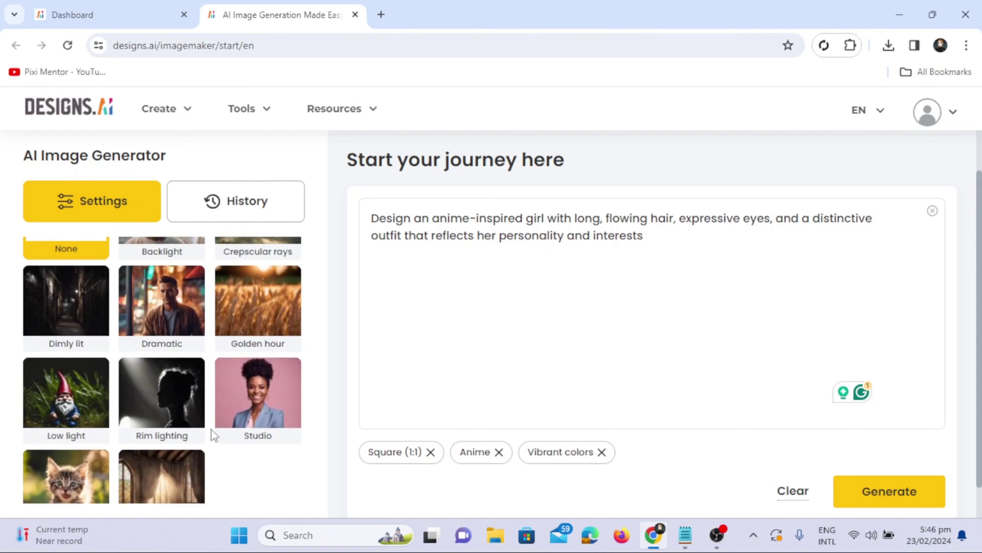
pyautogui.scroll(2, 214, 435)
pyautogui.scroll(-4, 214, 435)
pyautogui.click(66, 424)
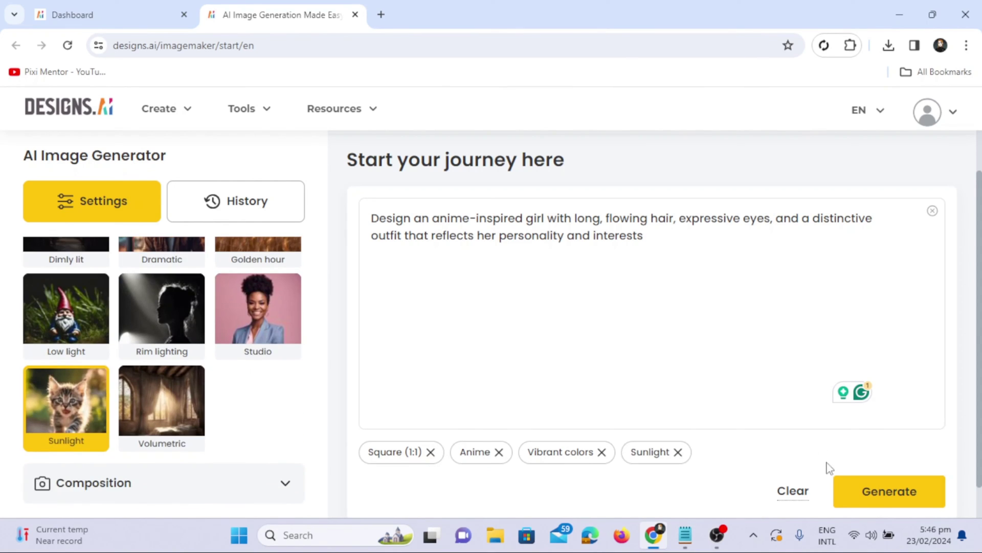
# Generate the anime girl image
pyautogui.click(861, 491)
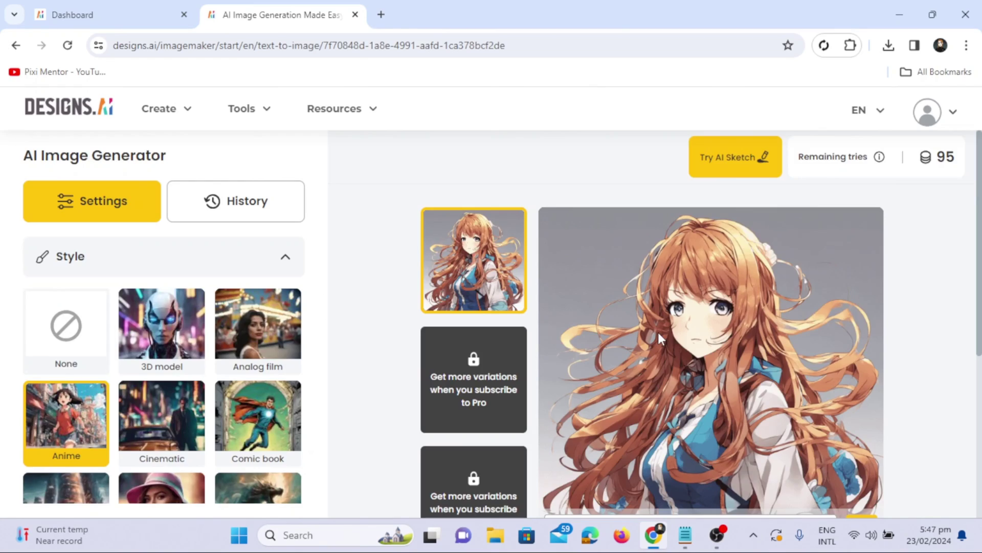
pyautogui.scroll(-2, 658, 333)
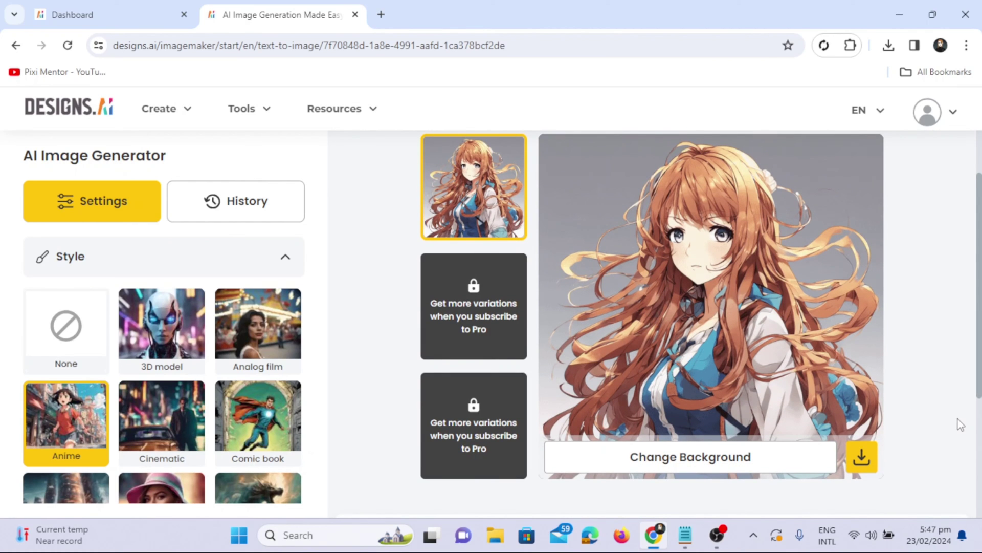
pyautogui.scroll(-2, 960, 424)
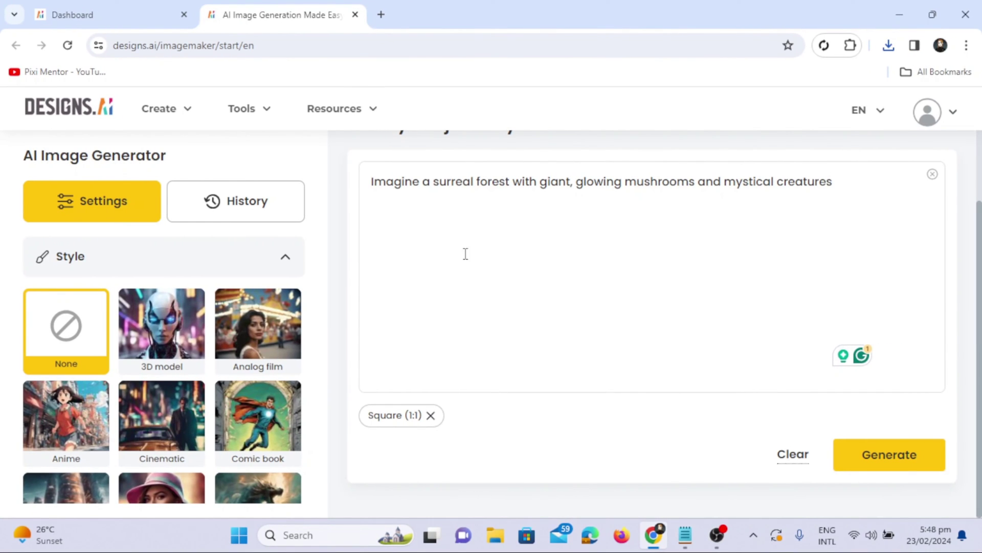
# Generate the glowing giant-mushroom forest image, agreeing to the terms of service
pyautogui.click(870, 457)
pyautogui.click(299, 369)
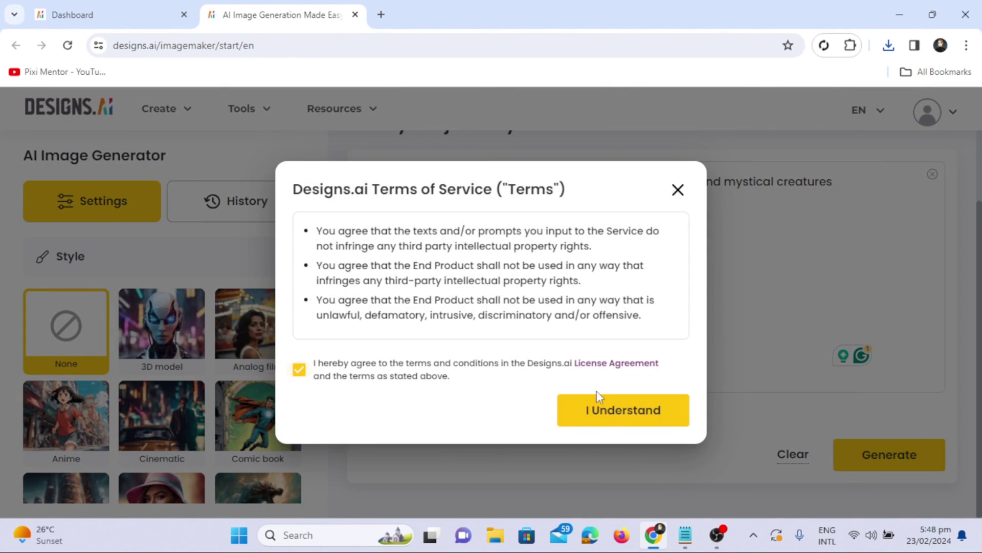
pyautogui.click(606, 409)
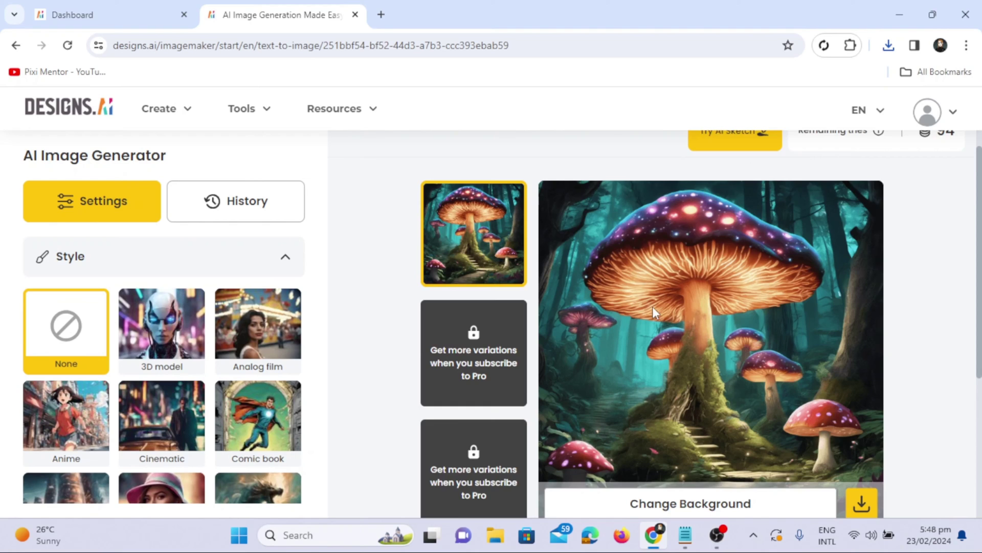
pyautogui.scroll(2, 757, 353)
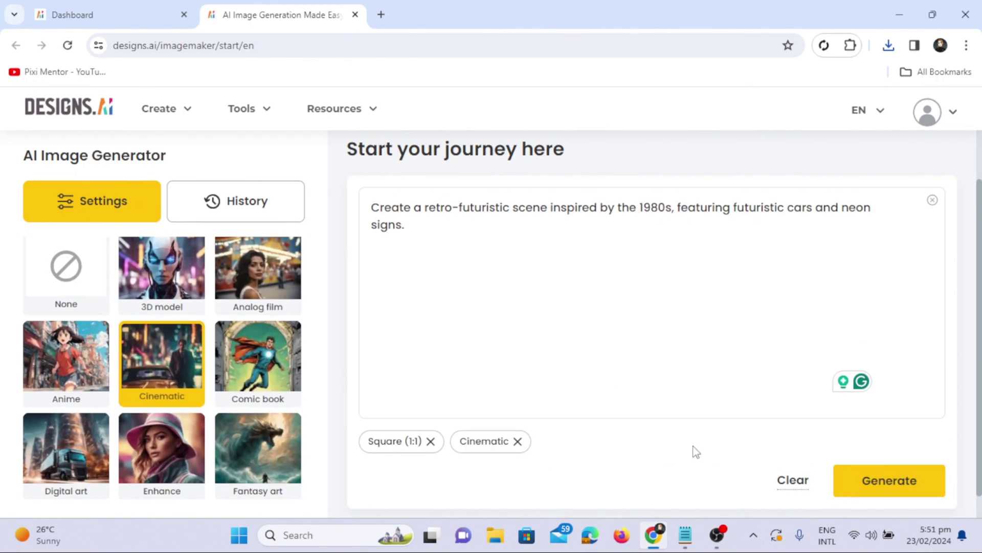
# Generate the cinematic neon 1980s retro car scene after accepting the terms, and review it
pyautogui.click(889, 480)
pyautogui.click(300, 368)
pyautogui.click(631, 417)
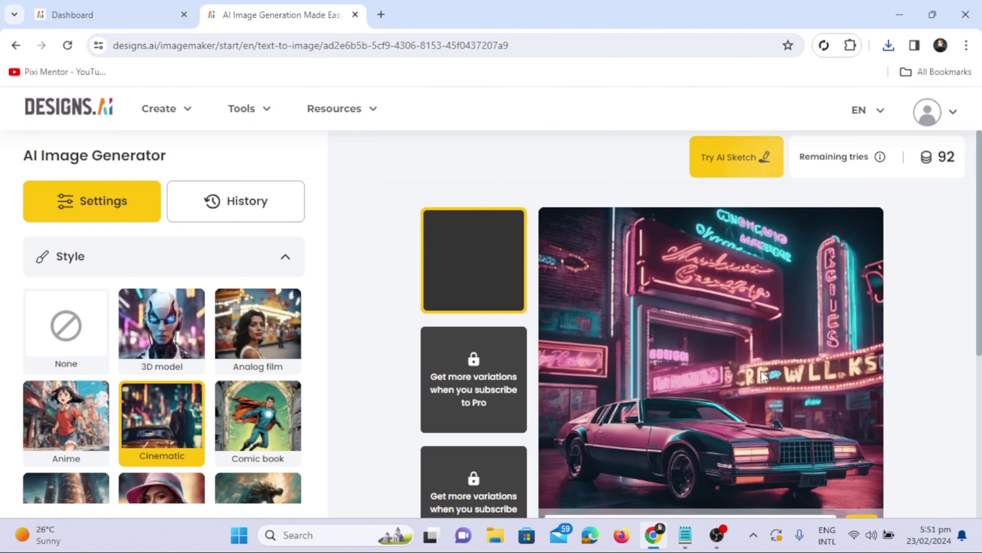
pyautogui.scroll(-2, 762, 376)
pyautogui.scroll(1, 762, 376)
pyautogui.scroll(-3, 761, 376)
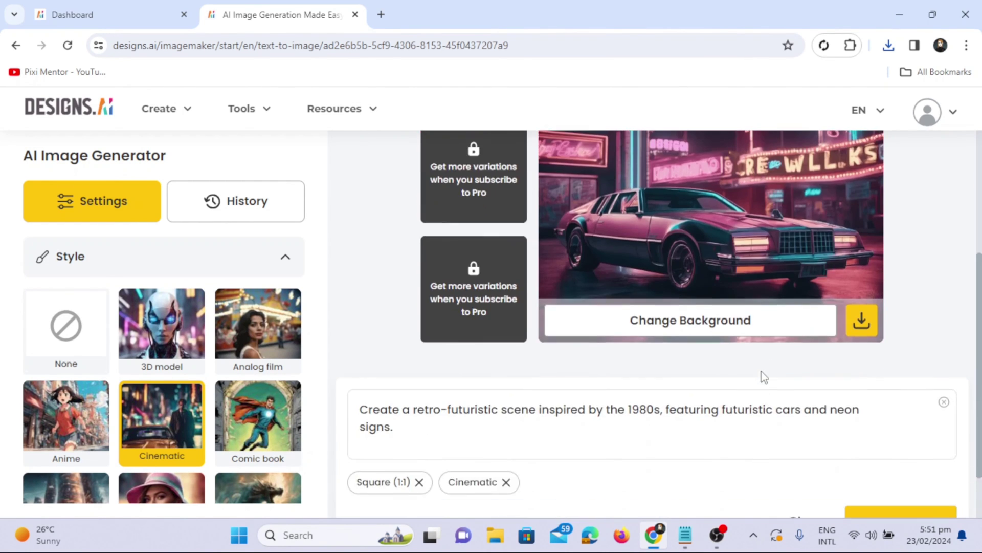
pyautogui.scroll(1, 764, 377)
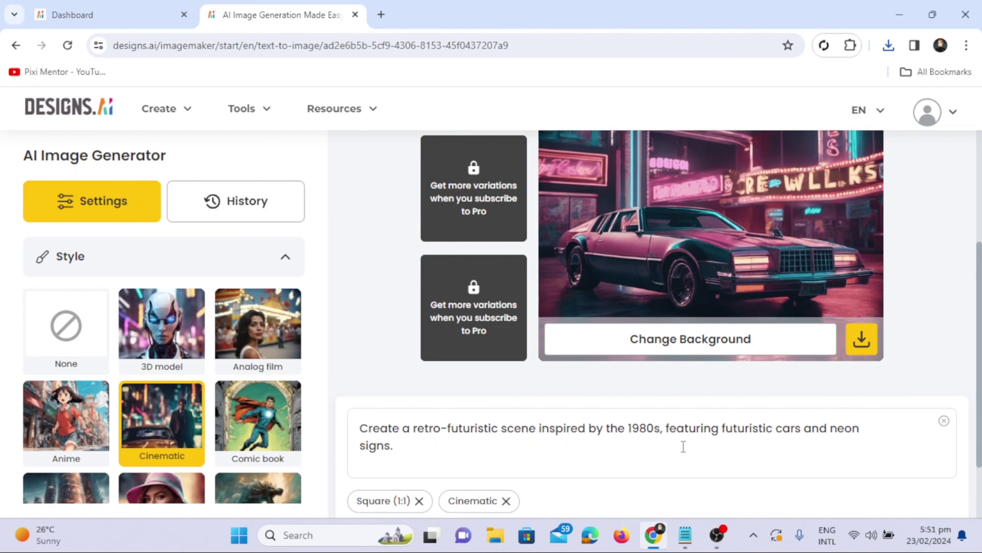
pyautogui.scroll(3, 881, 345)
pyautogui.scroll(-2, 881, 345)
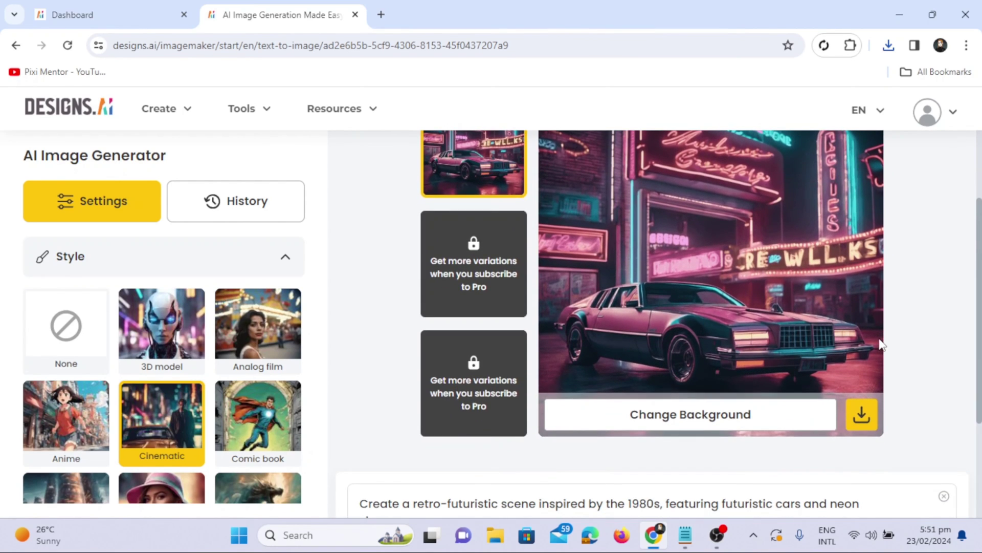
pyautogui.scroll(3, 832, 262)
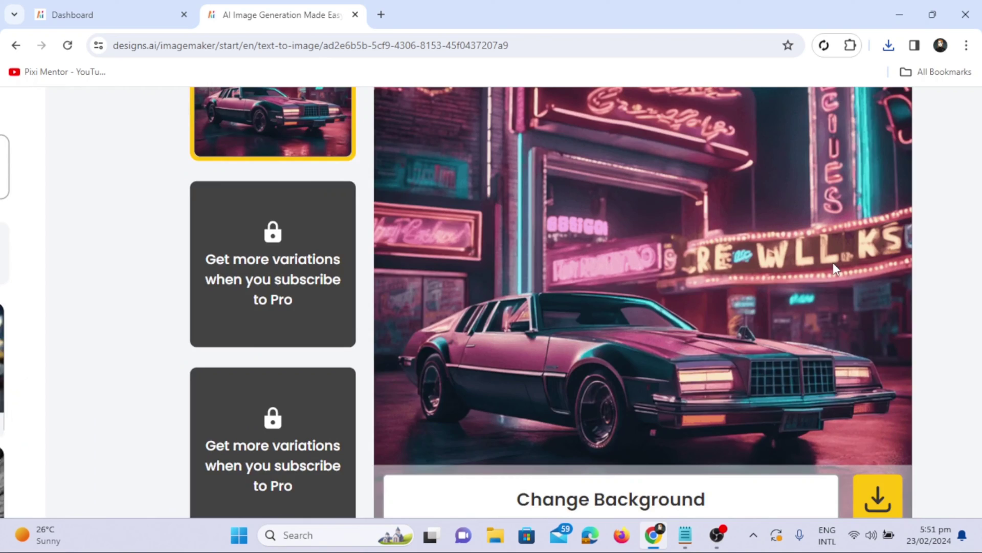
pyautogui.scroll(-3, 833, 262)
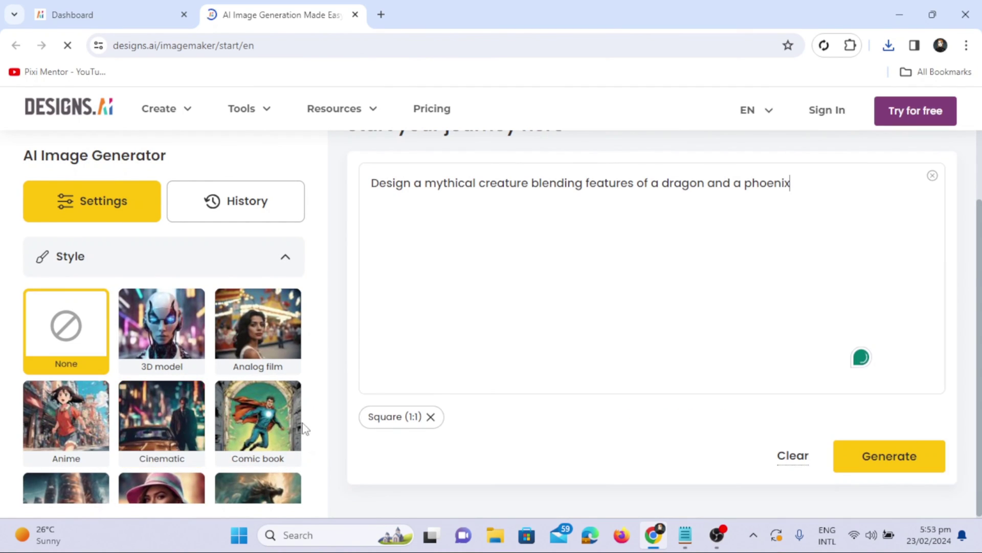
# Apply the Fantasy art style and generate the dragon-phoenix creature image, accepting the terms
pyautogui.scroll(-3, 164, 369)
pyautogui.click(258, 358)
pyautogui.click(903, 456)
pyautogui.click(331, 379)
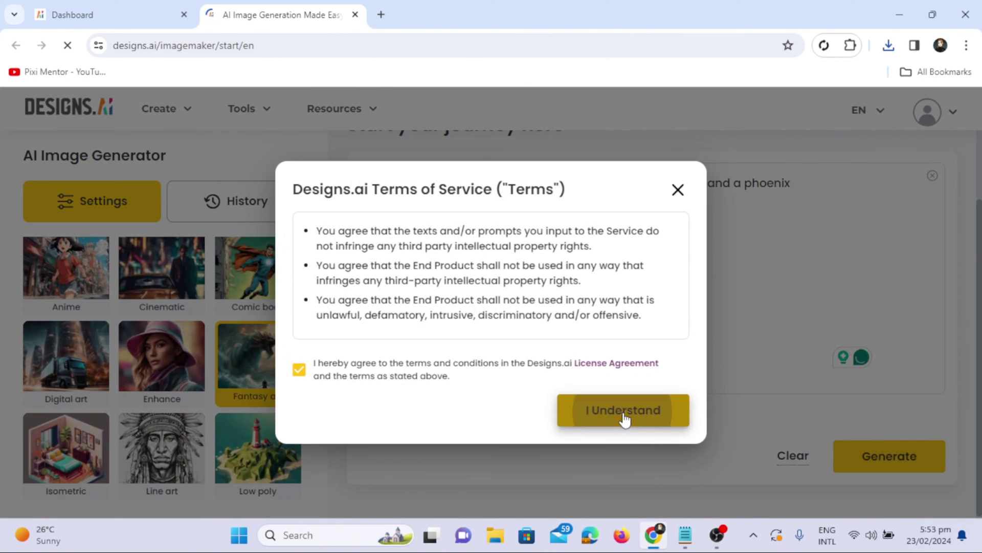
pyautogui.click(623, 412)
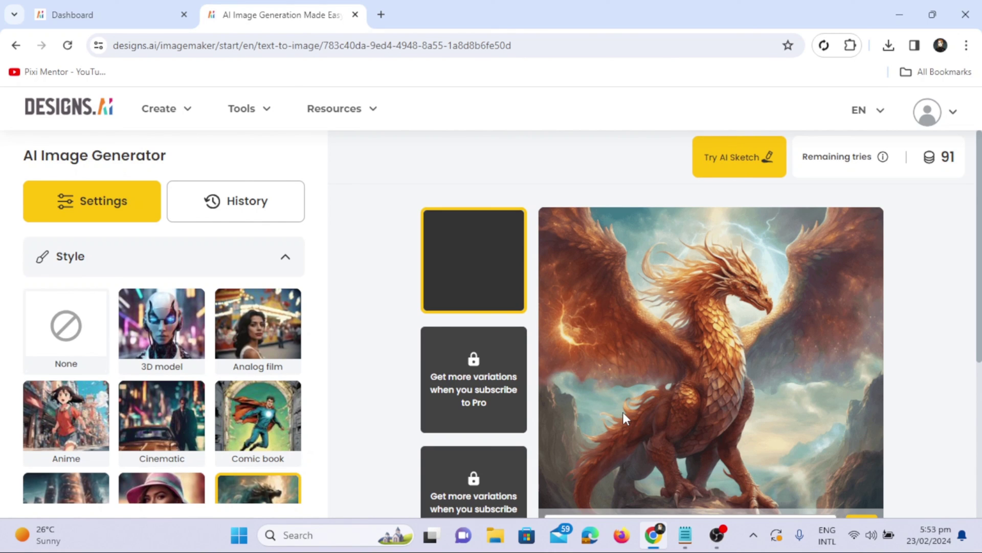
pyautogui.scroll(-3, 861, 402)
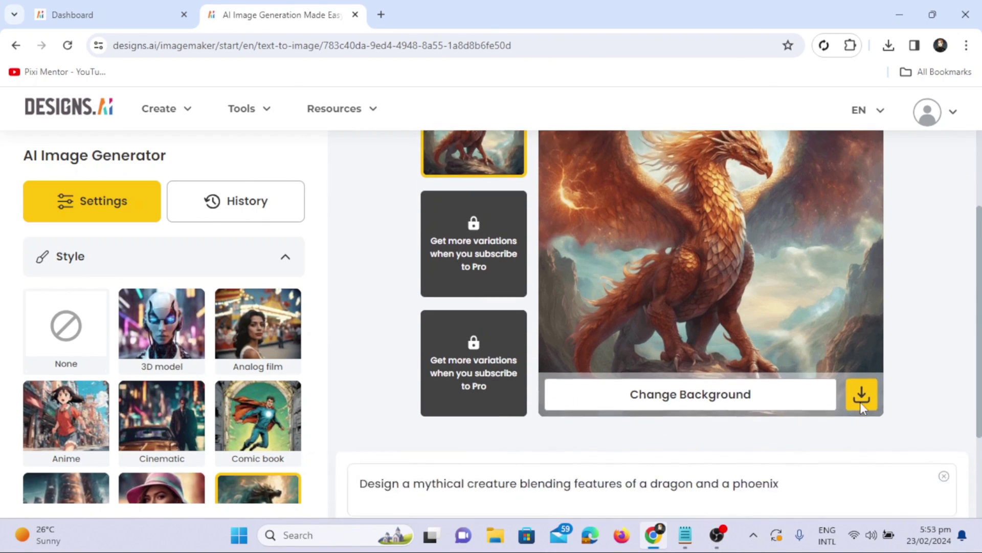